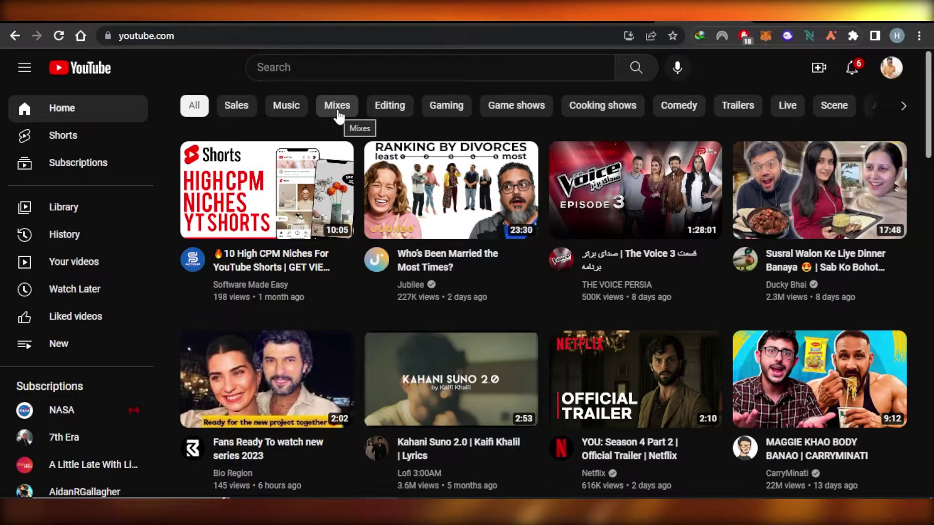
- Search the Chrome Web Store for 'vidiq' and add vidIQ Vision for YouTube to Chrome
click(628, 18)
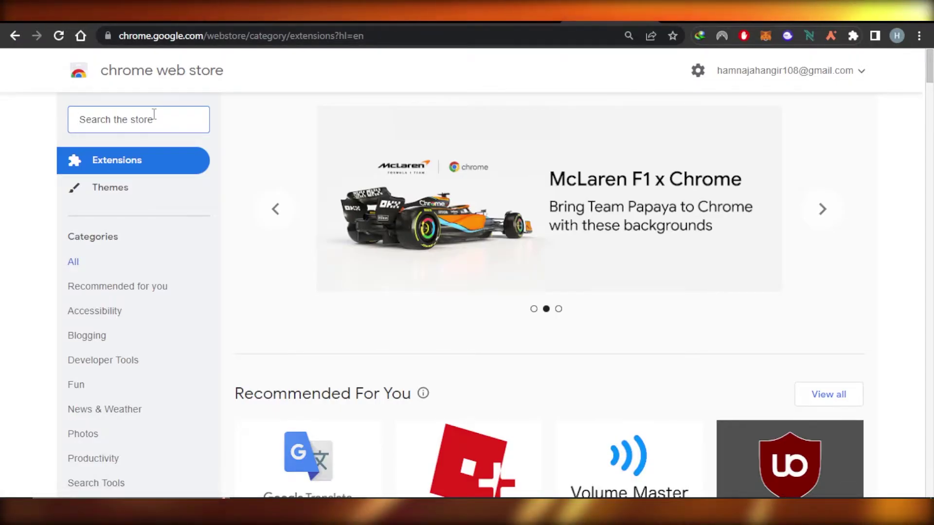
text(vidiq)
key(Return)
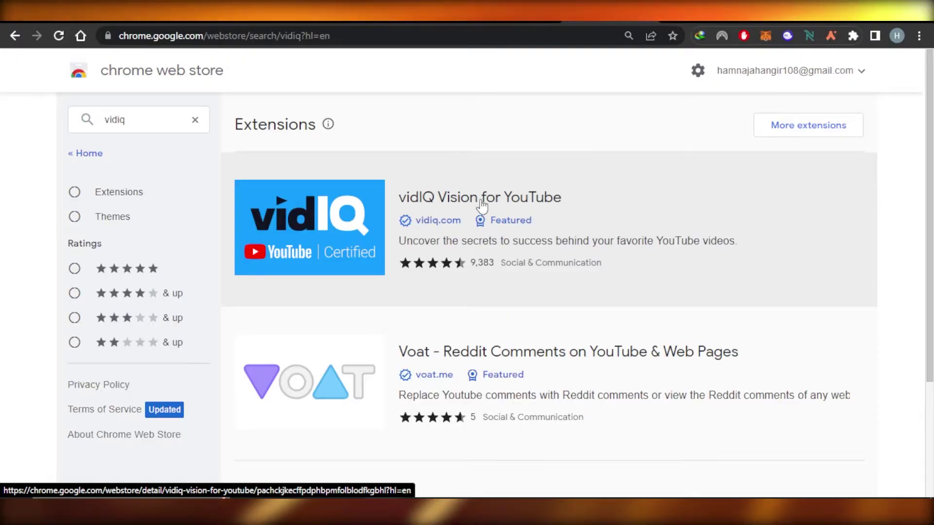
click(581, 211)
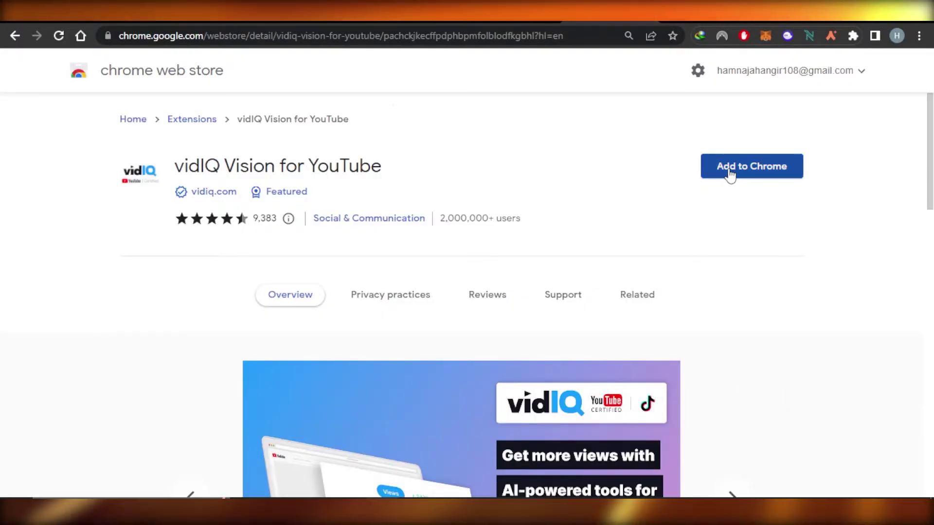
click(730, 175)
click(492, 171)
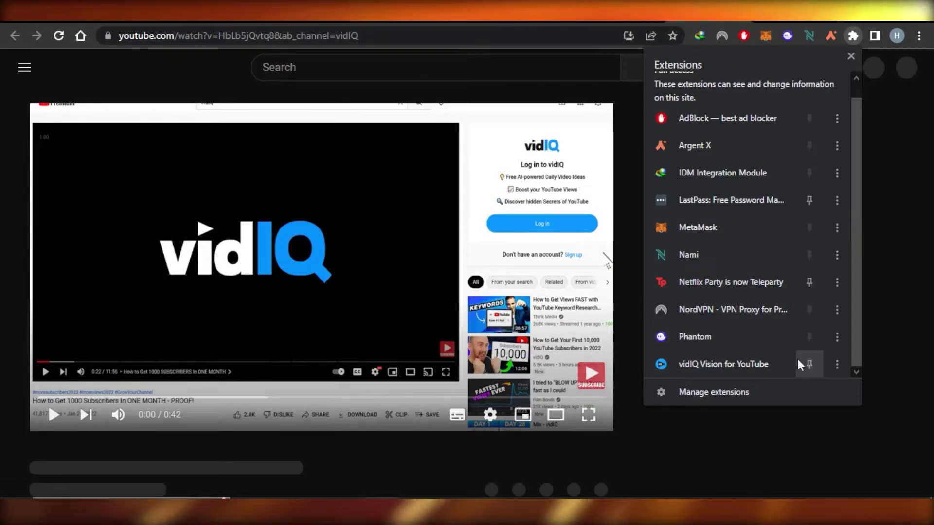
- Pin vidIQ Vision for YouTube to the toolbar and return to the YouTube home feed
click(809, 364)
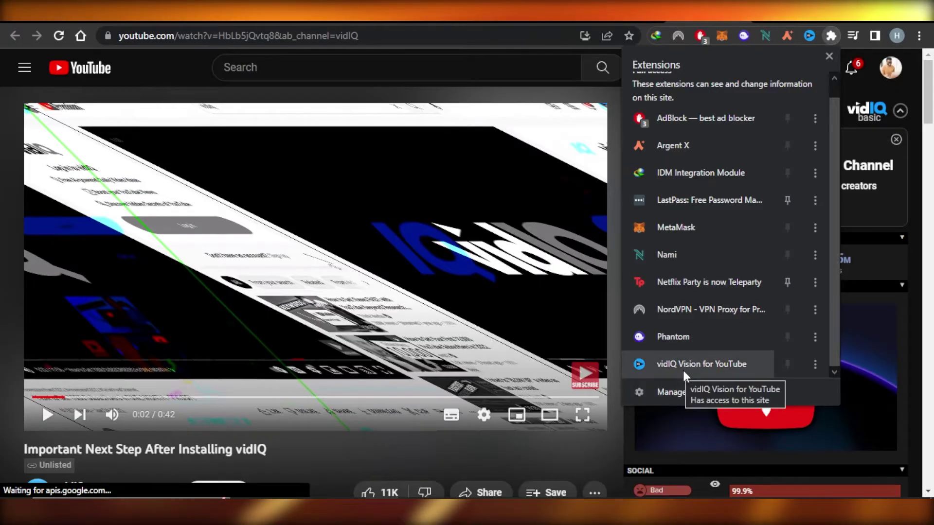
click(80, 67)
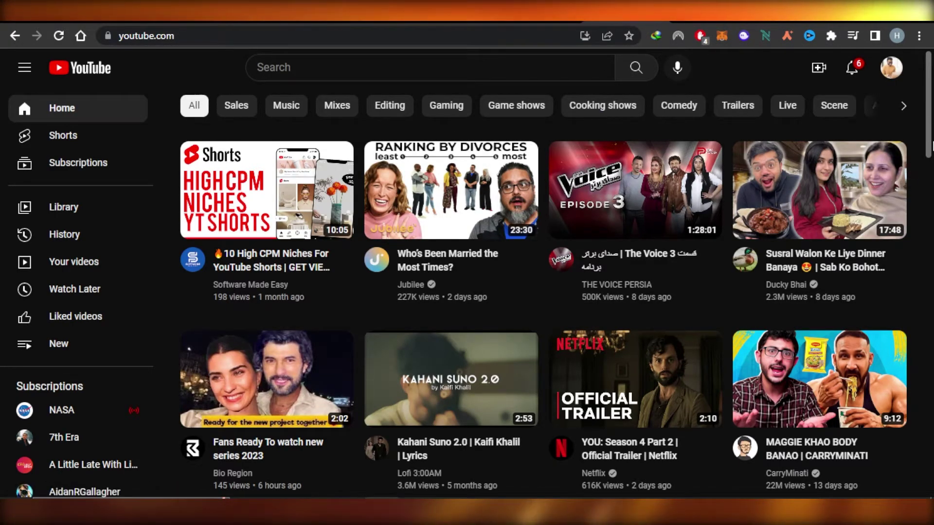
scroll(932, 110, down, 6)
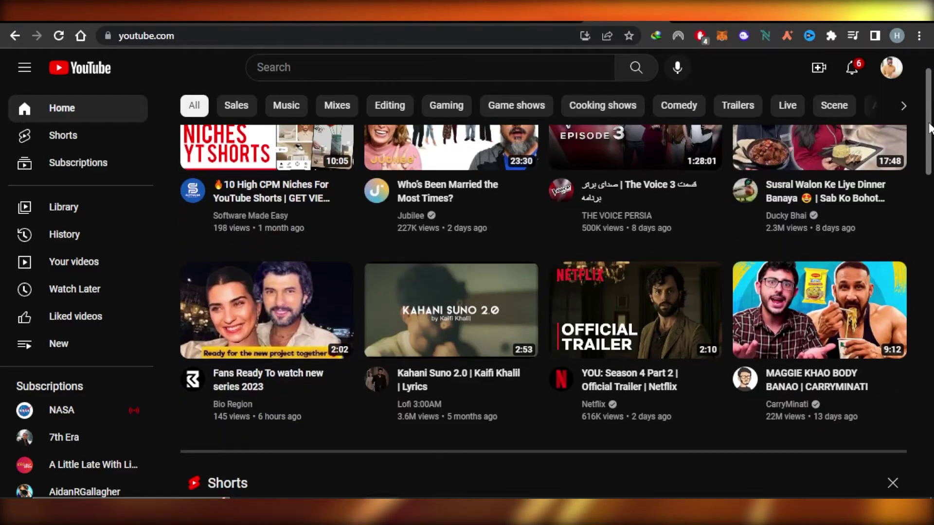
scroll(931, 135, up, 3)
scroll(931, 136, up, 3)
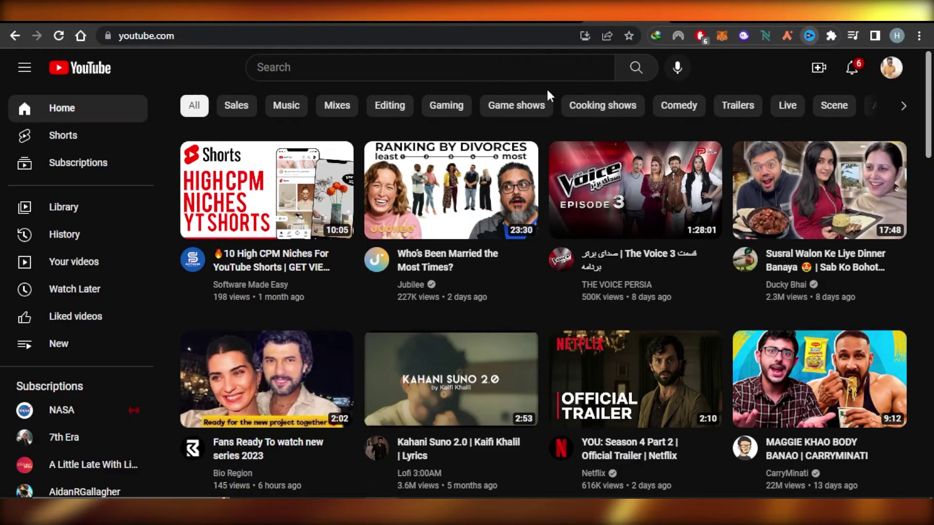
- Open the pinned vidIQ toolbar icon's popup listing YouTube and vidIQ shortcuts
click(808, 35)
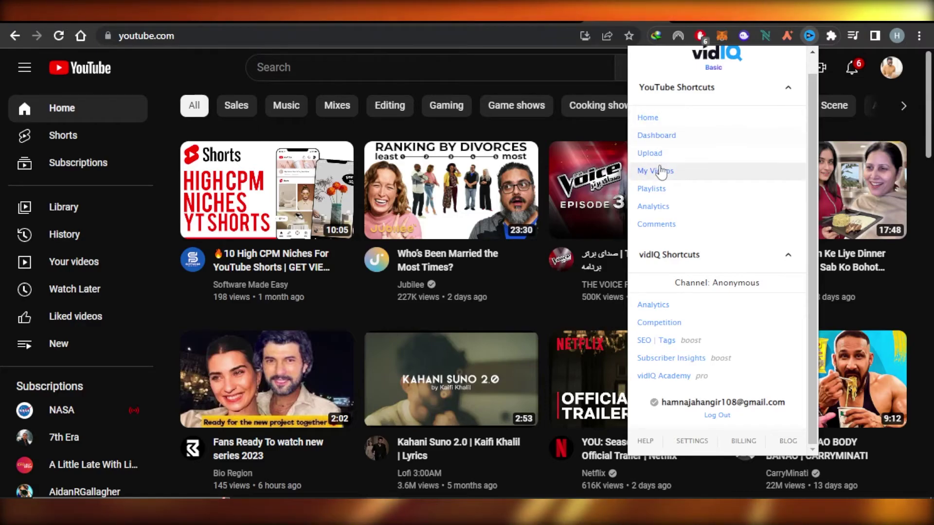
scroll(798, 117, up, 1)
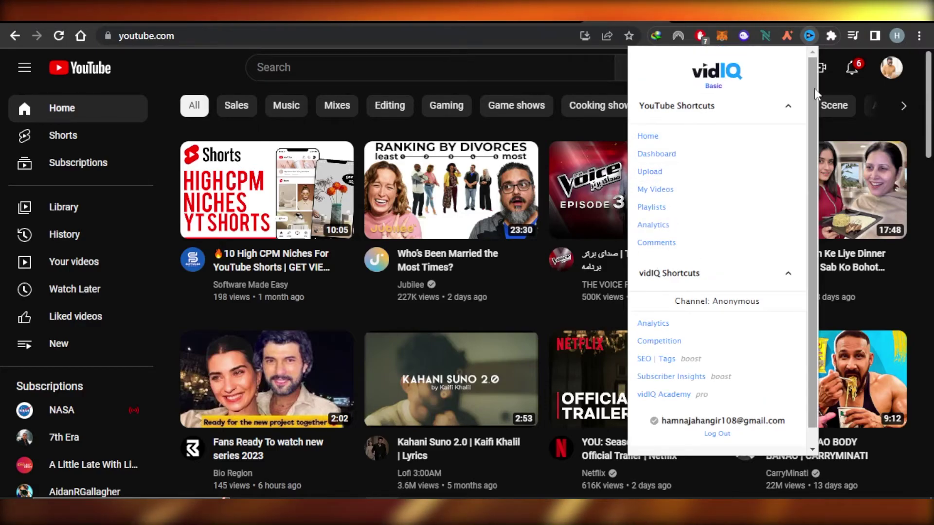